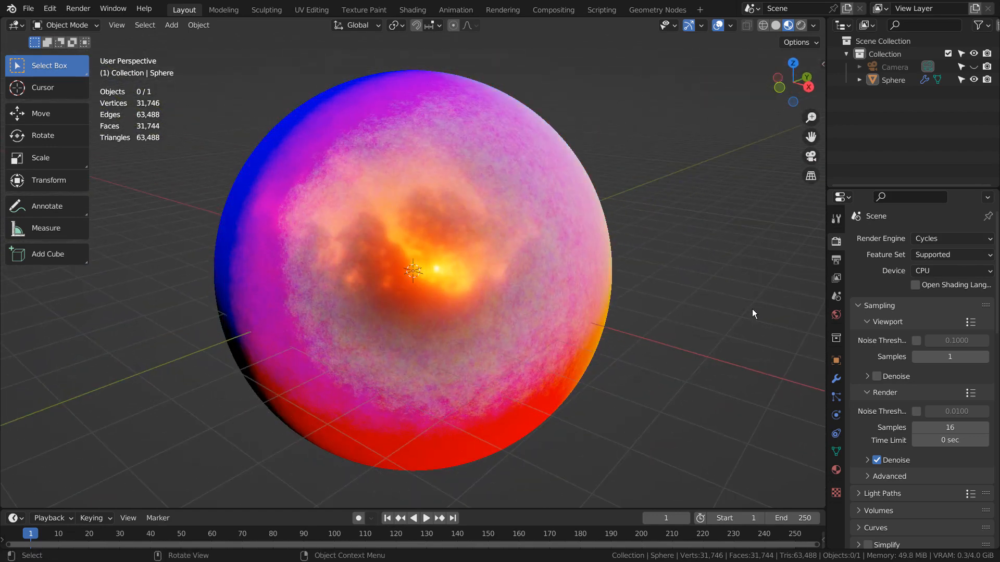
# Step: Compare the sphere in rendered and material preview shading, and open the world settings with the forest.exr background
pyautogui.click(801, 25)
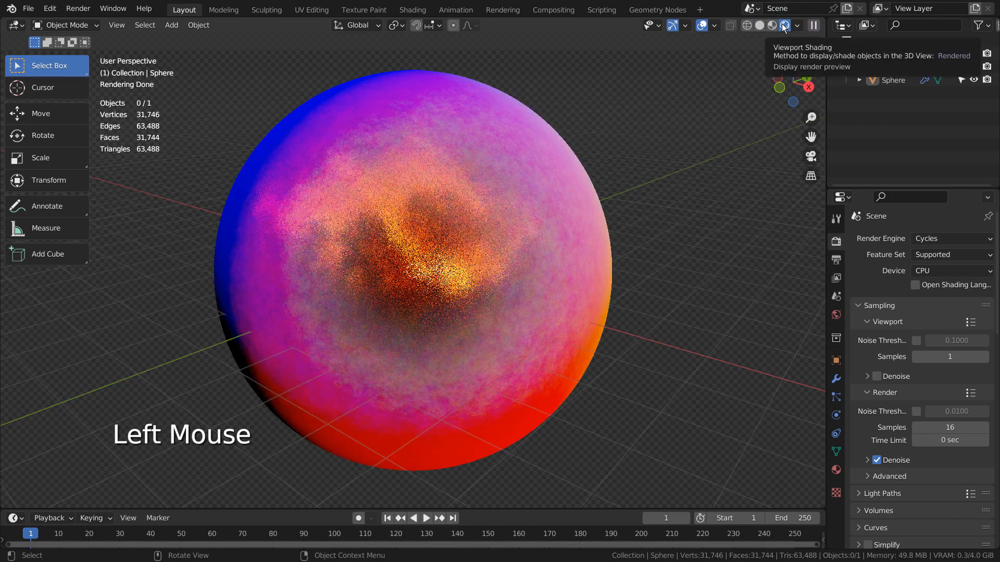
pyautogui.moveTo(748, 236)
pyautogui.mouseDown(button='middle')
pyautogui.moveTo(545, 239)
pyautogui.moveTo(700, 229)
pyautogui.mouseUp(button='middle')
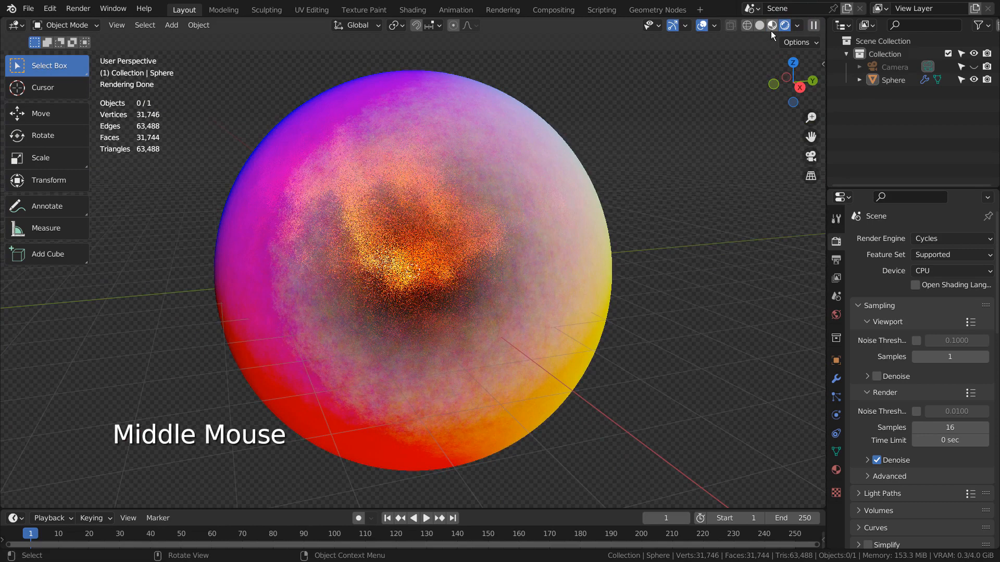
pyautogui.click(771, 29)
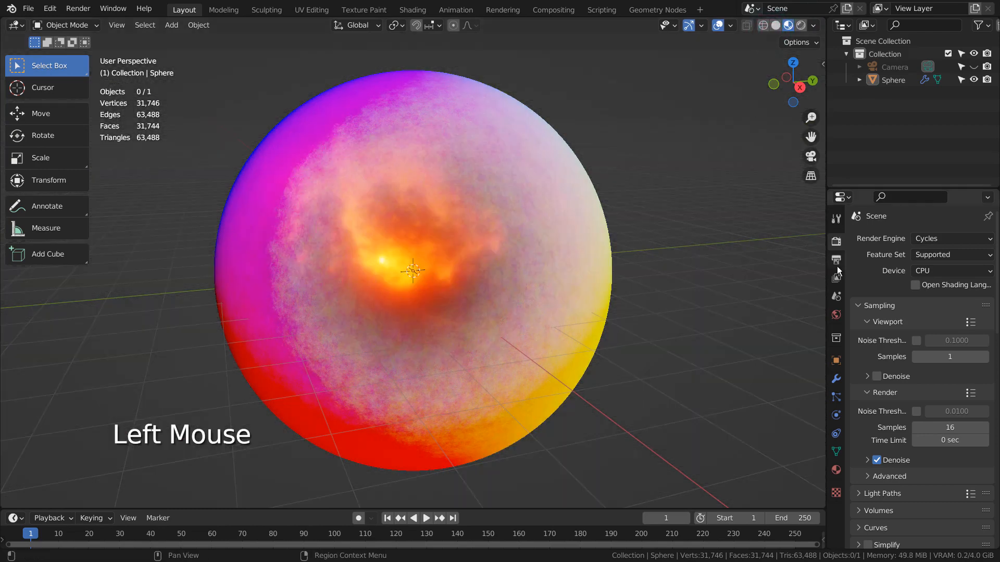
pyautogui.click(836, 314)
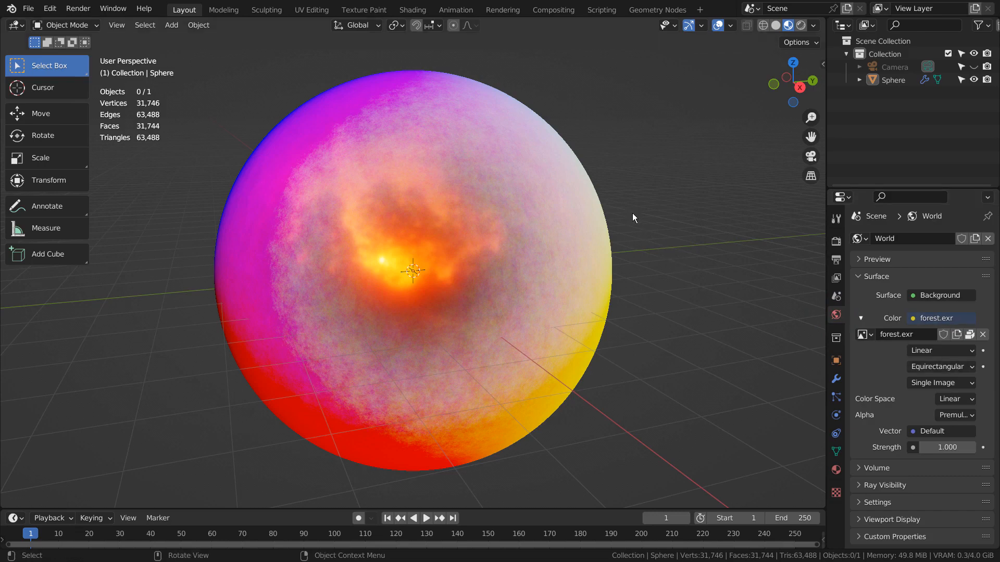
# Step: Switch the viewport to rendered shading and change the render engine to Eevee
pyautogui.click(799, 26)
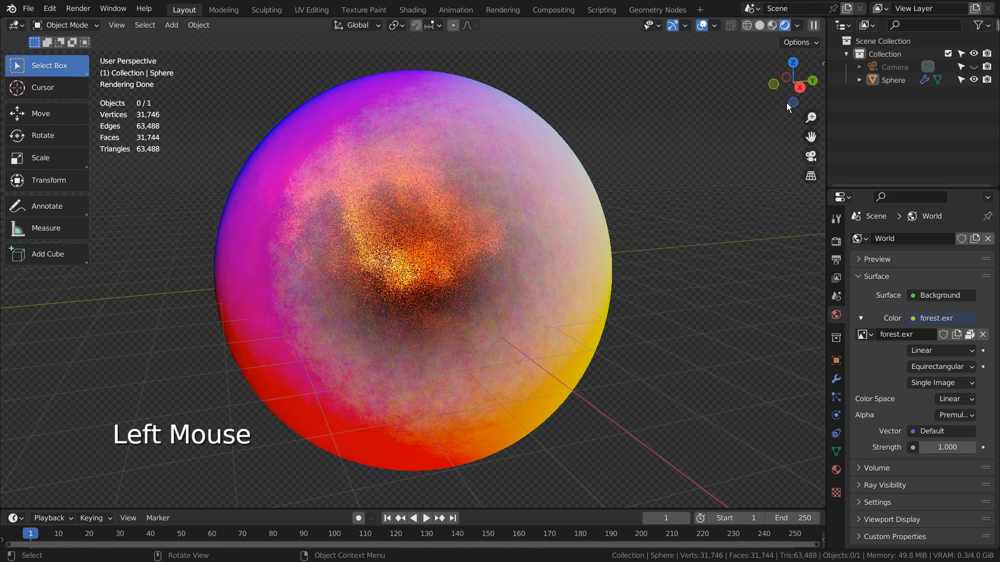
pyautogui.click(835, 241)
pyautogui.scroll(2, 906, 239)
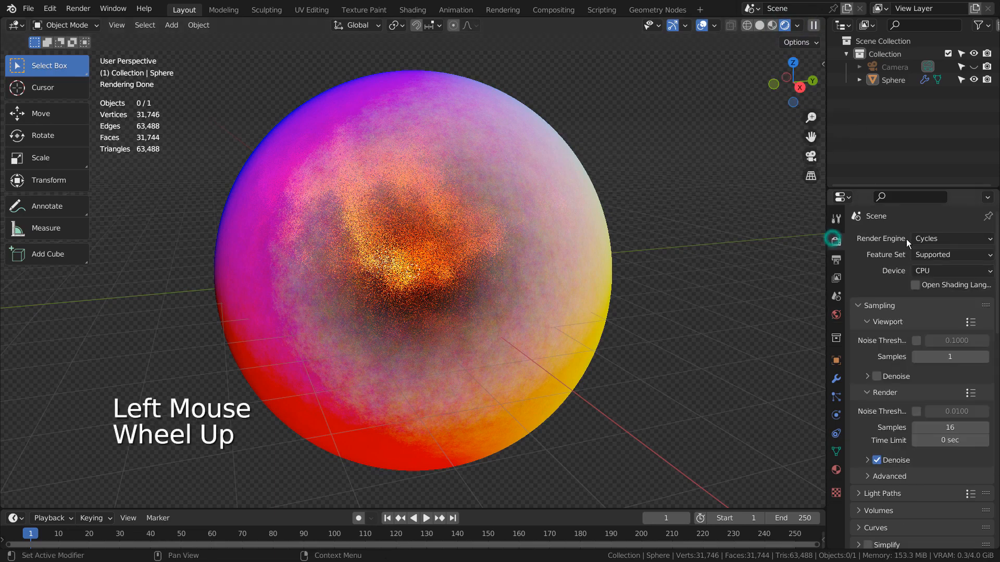
pyautogui.click(931, 239)
pyautogui.click(936, 252)
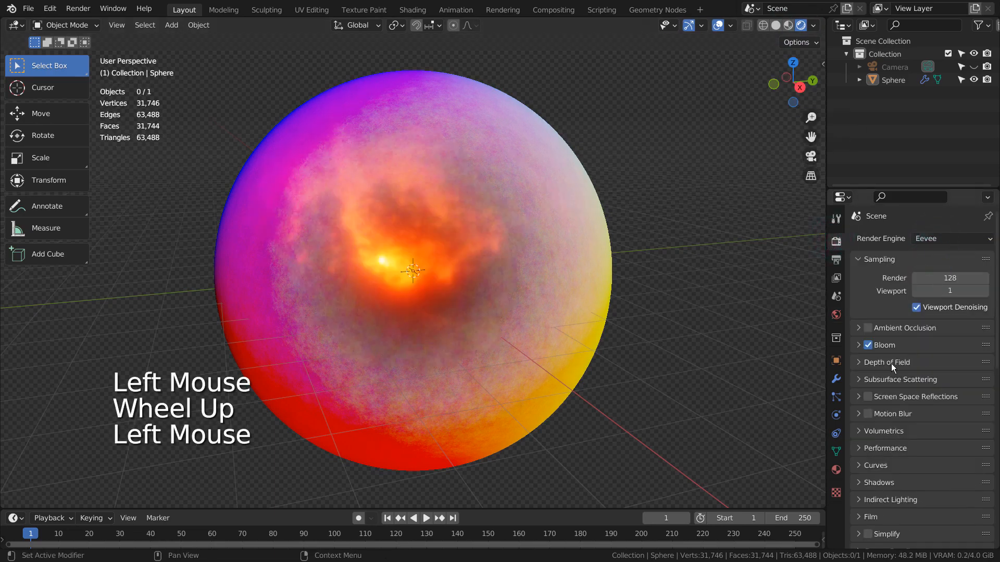
# Step: Select the sphere and switch to the Shading workspace
pyautogui.click(681, 293)
pyautogui.moveTo(681, 293); pyautogui.dragTo(624, 314, button='middle')
pyautogui.click(444, 172)
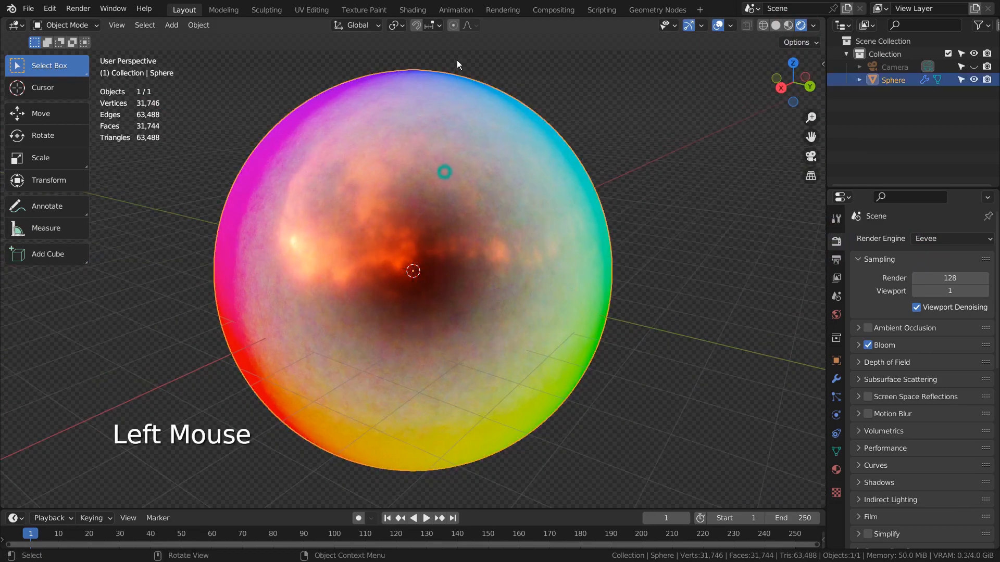
pyautogui.click(417, 11)
pyautogui.click(571, 400)
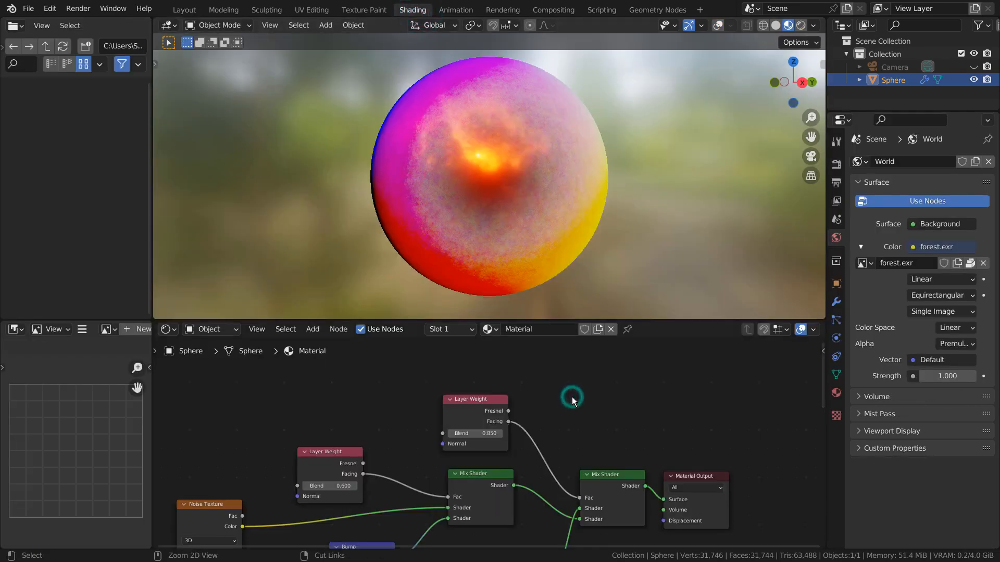
# Step: Maximize the shader editor and fit the sphere material's entire node tree in view
pyautogui.hotkey('ctrl', 'space')
pyautogui.scroll(-7, 591, 383)
pyautogui.keyDown('shift'); pyautogui.moveTo(703, 195); pyautogui.dragTo(741, 71, button='middle'); pyautogui.keyUp('shift')
pyautogui.scroll(-4, 742, 72)
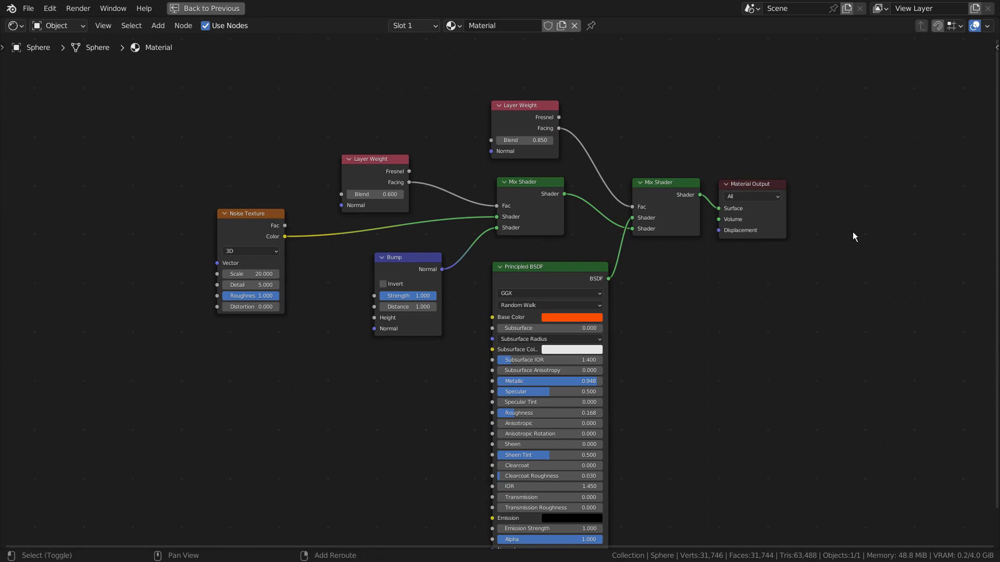
pyautogui.keyDown('shift'); pyautogui.moveTo(854, 237); pyautogui.dragTo(854, 179, button='middle'); pyautogui.keyUp('shift')
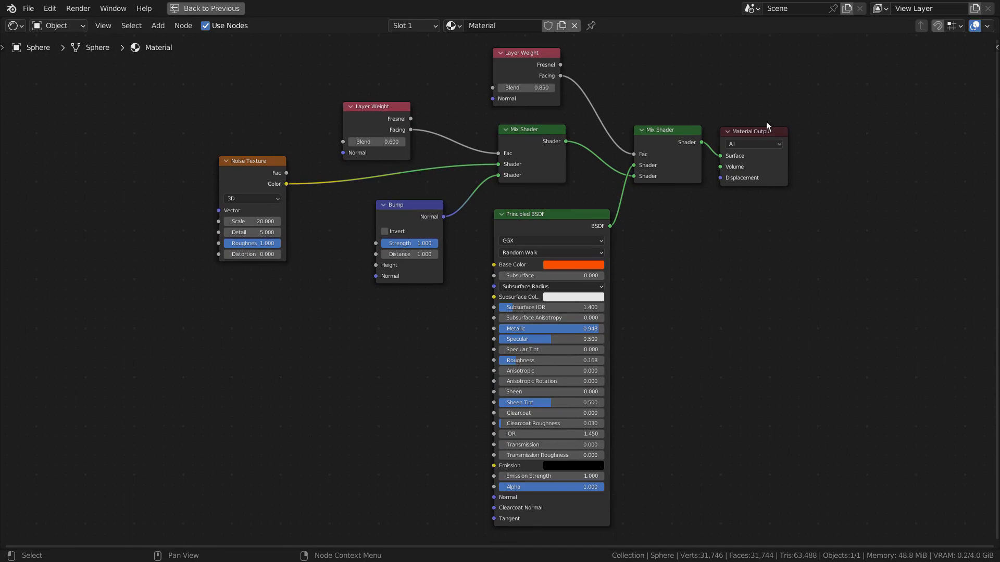
# Step: Examine the material's nodes and links, from the Mix Shader and Layer Weight nodes to the Noise Texture, Bump and Principled BSDF settings
pyautogui.scroll(11, 716, 169)
pyautogui.moveTo(775, 279); pyautogui.dragTo(398, 544, button='middle')
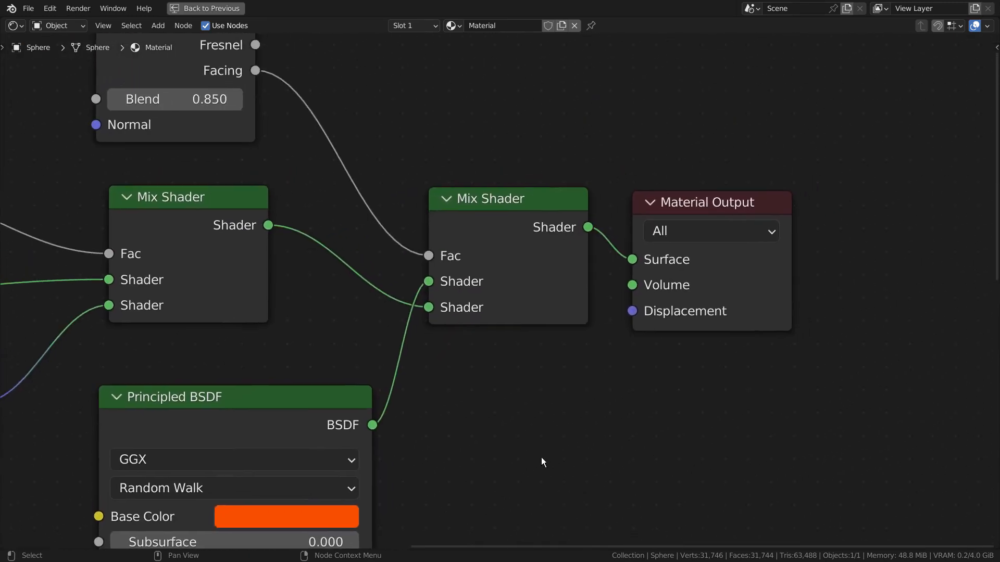
pyautogui.scroll(2, 599, 428)
pyautogui.moveTo(599, 432); pyautogui.dragTo(598, 474, button='middle')
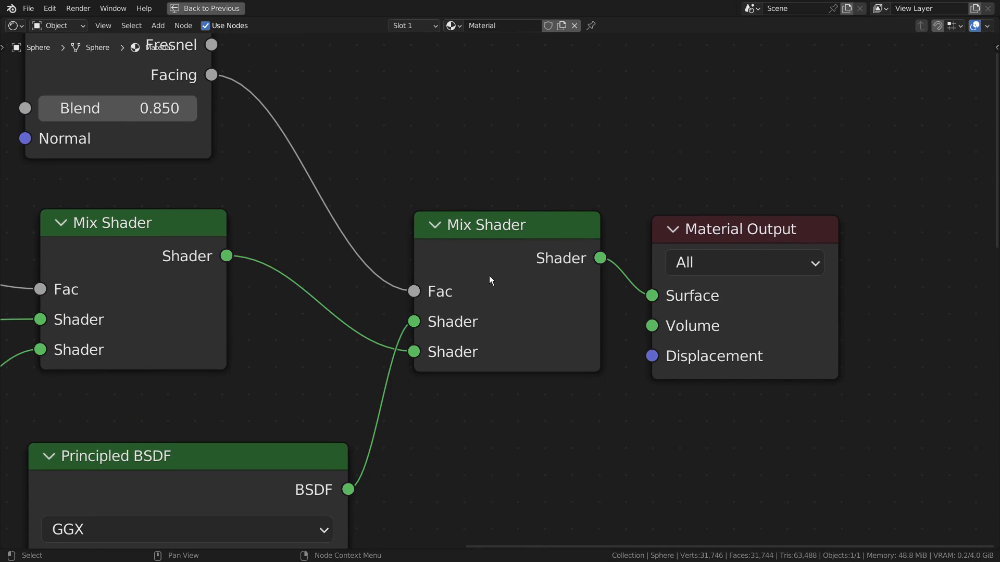
pyautogui.moveTo(412, 231); pyautogui.dragTo(628, 333, button='middle')
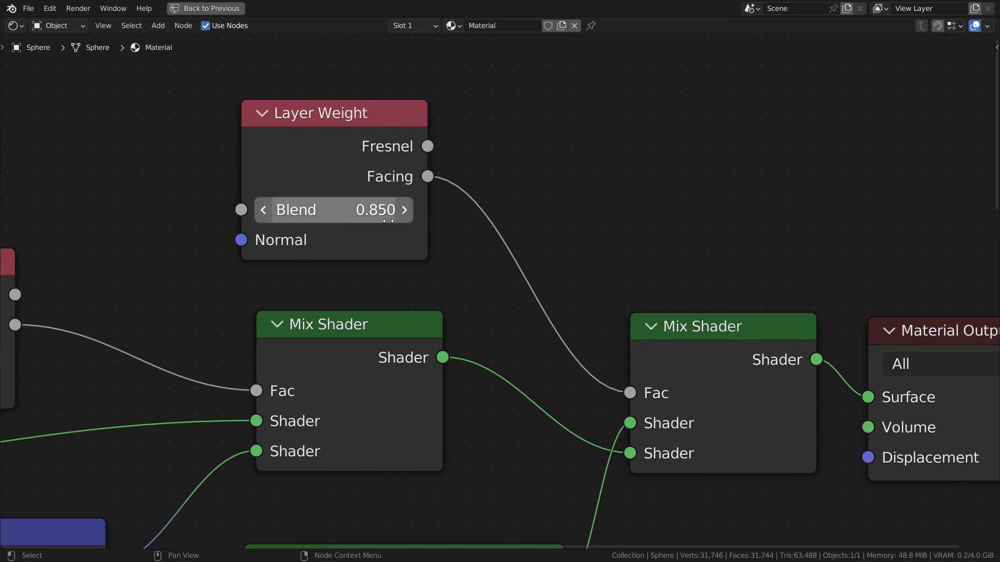
pyautogui.moveTo(512, 319); pyautogui.dragTo(801, 286, button='middle')
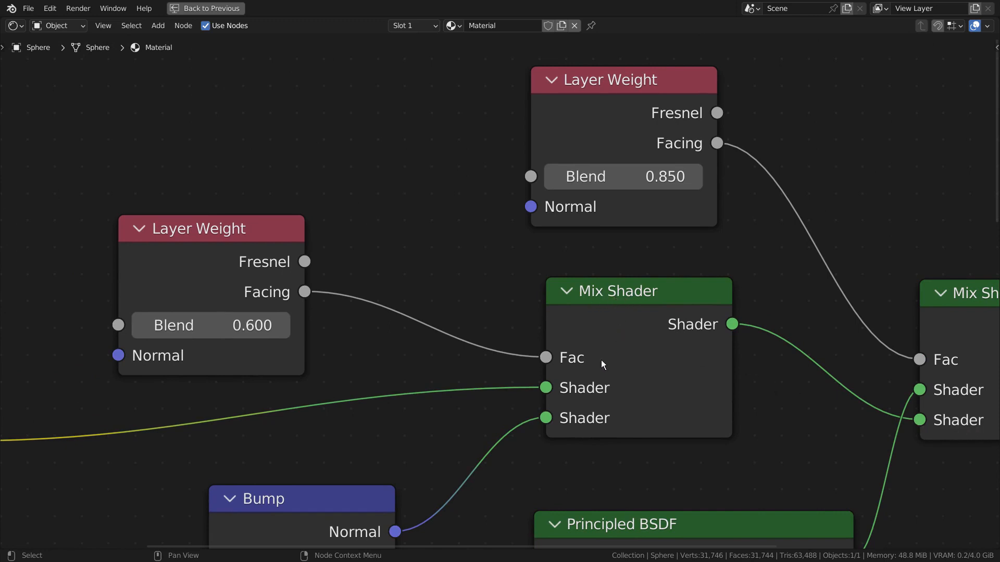
pyautogui.moveTo(601, 360); pyautogui.dragTo(734, 331, button='middle')
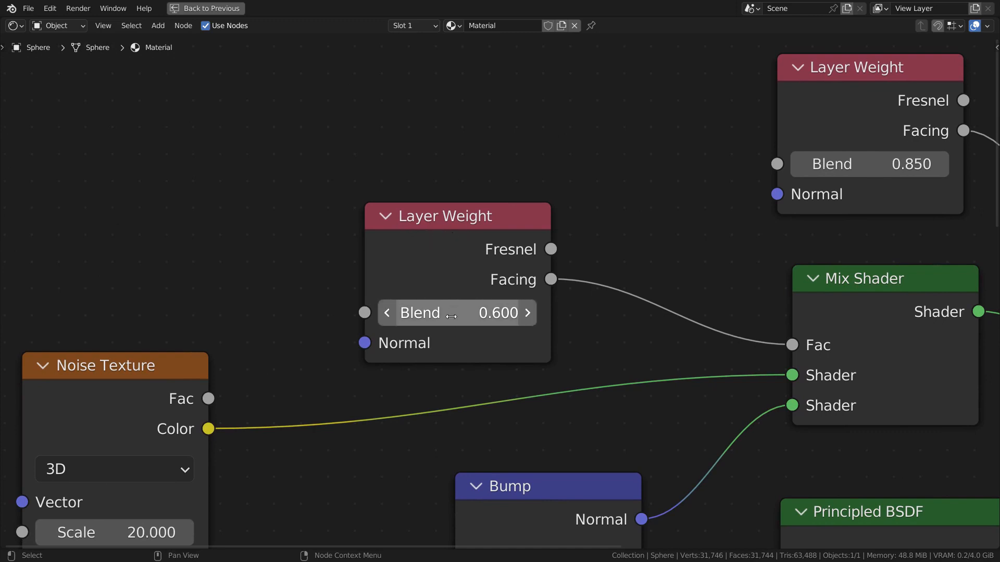
pyautogui.moveTo(621, 345); pyautogui.dragTo(733, 118, button='middle')
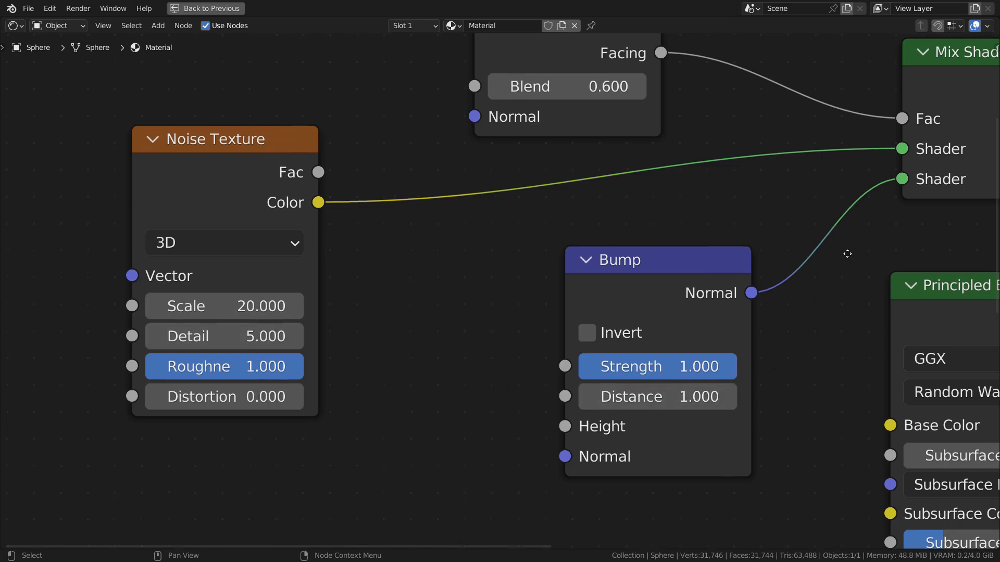
pyautogui.moveTo(841, 258); pyautogui.dragTo(198, 369, button='middle')
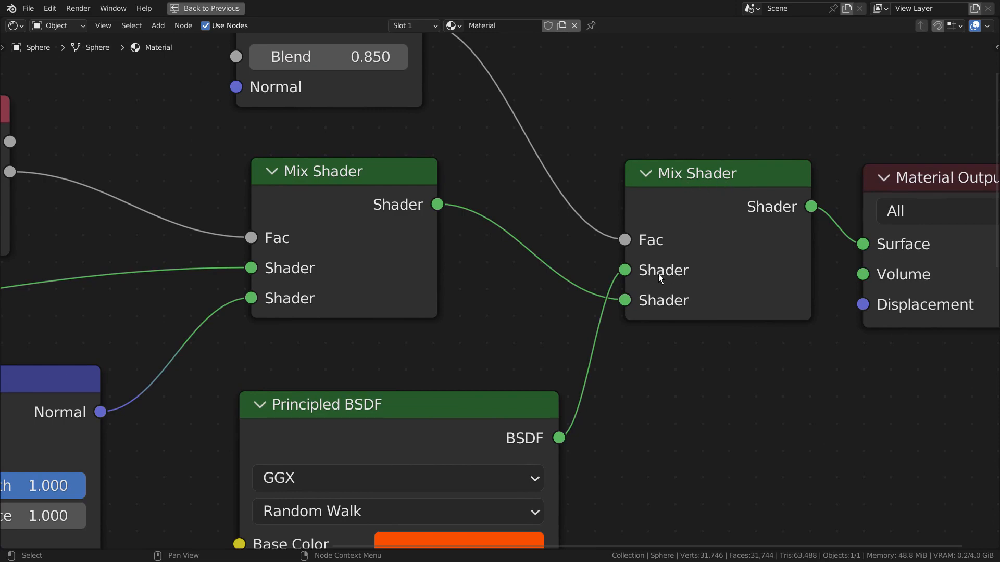
pyautogui.moveTo(554, 291); pyautogui.dragTo(683, 1, button='middle')
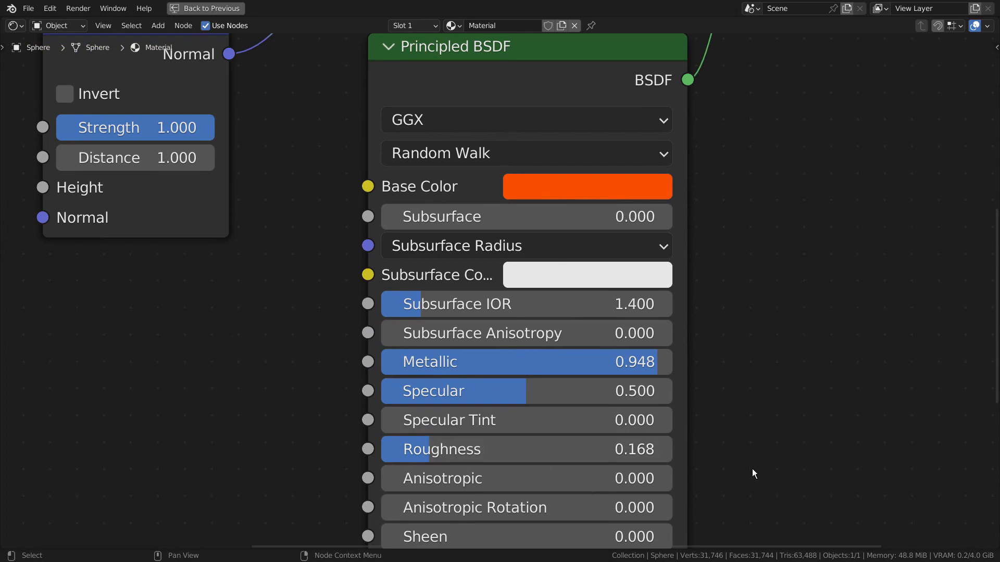
pyautogui.scroll(-2, 755, 472)
pyautogui.moveTo(756, 471); pyautogui.dragTo(650, 441, button='middle')
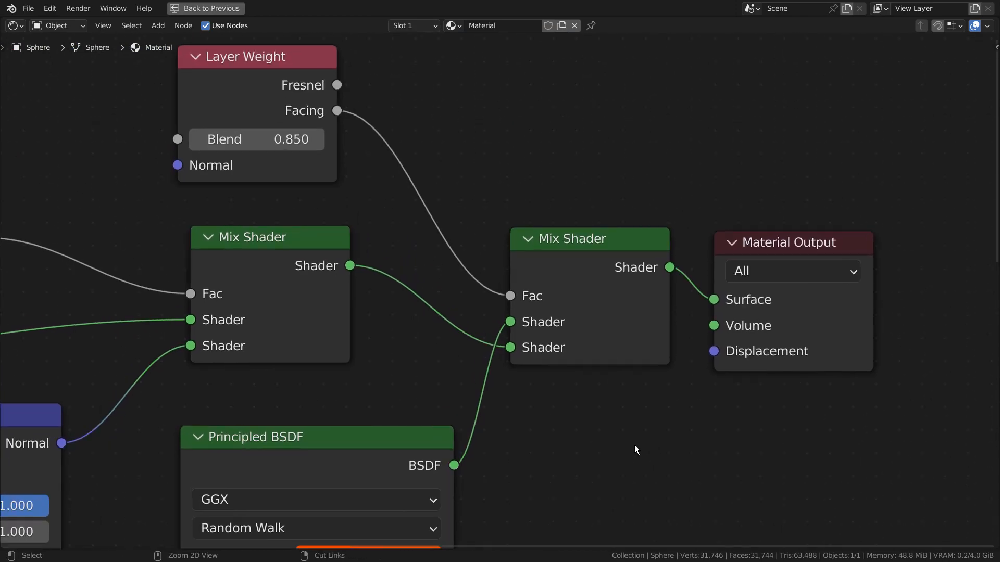
# Step: Restore the split Shading layout and inspect the sphere's surface up close from another angle
pyautogui.hotkey('ctrl', 'space')
pyautogui.scroll(5, 524, 166)
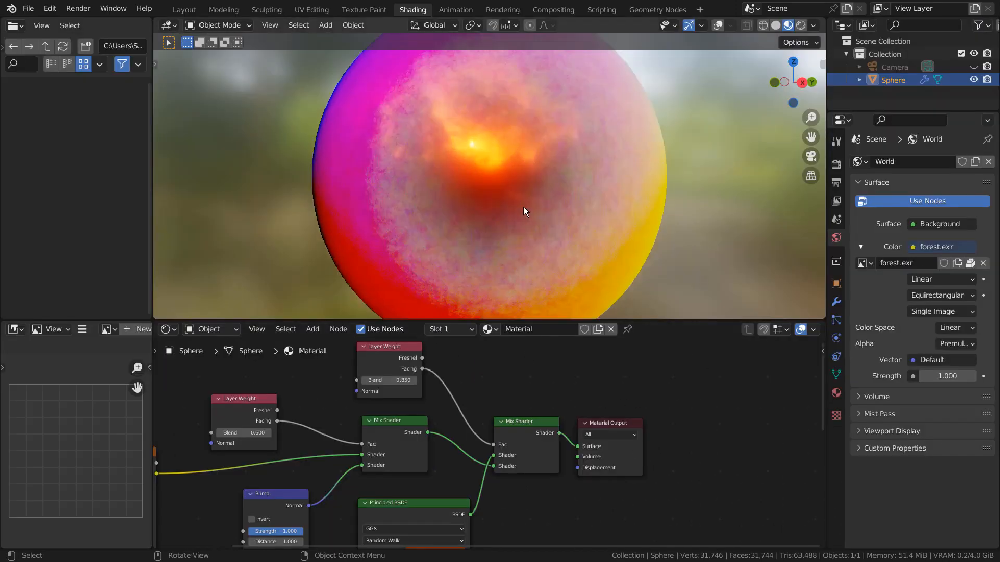
pyautogui.moveTo(465, 238)
pyautogui.mouseDown(button='middle')
pyautogui.moveTo(670, 221)
pyautogui.moveTo(607, 227)
pyautogui.mouseUp(button='middle')
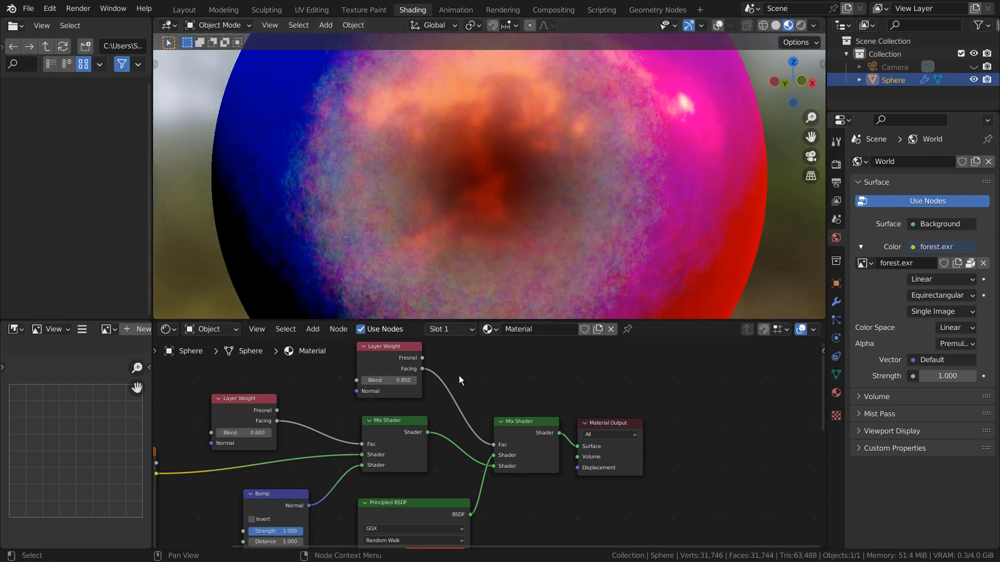
# Step: Set the Blend of the Layer Weight node driving the final Mix Shader to 0 and view the whole sphere
pyautogui.scroll(3, 631, 423)
pyautogui.scroll(5, 609, 460)
pyautogui.keyDown('shift'); pyautogui.moveTo(666, 442); pyautogui.dragTo(527, 486, button='middle'); pyautogui.keyUp('shift')
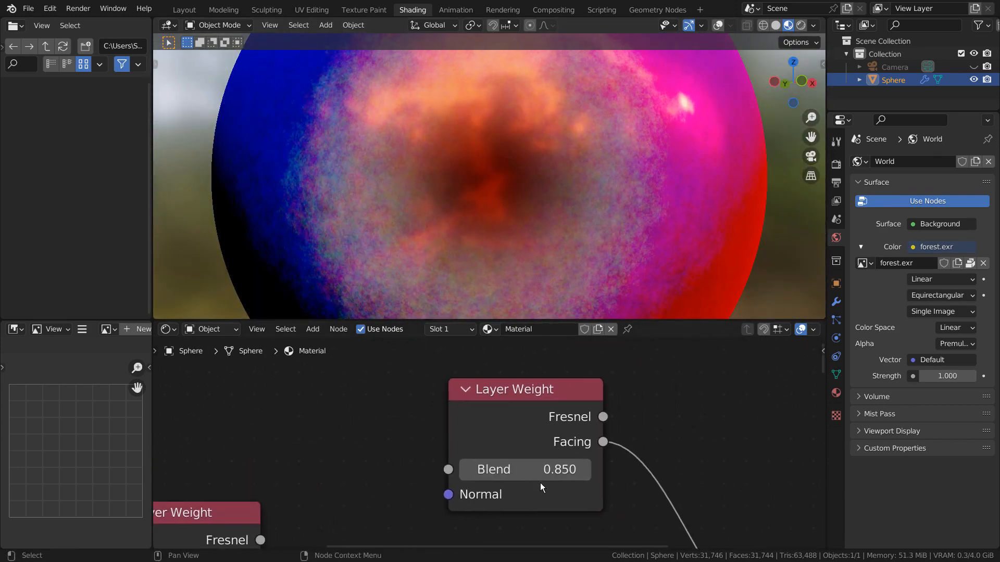
pyautogui.keyDown('shift'); pyautogui.moveTo(542, 472); pyautogui.dragTo(469, 473); pyautogui.keyUp('shift')
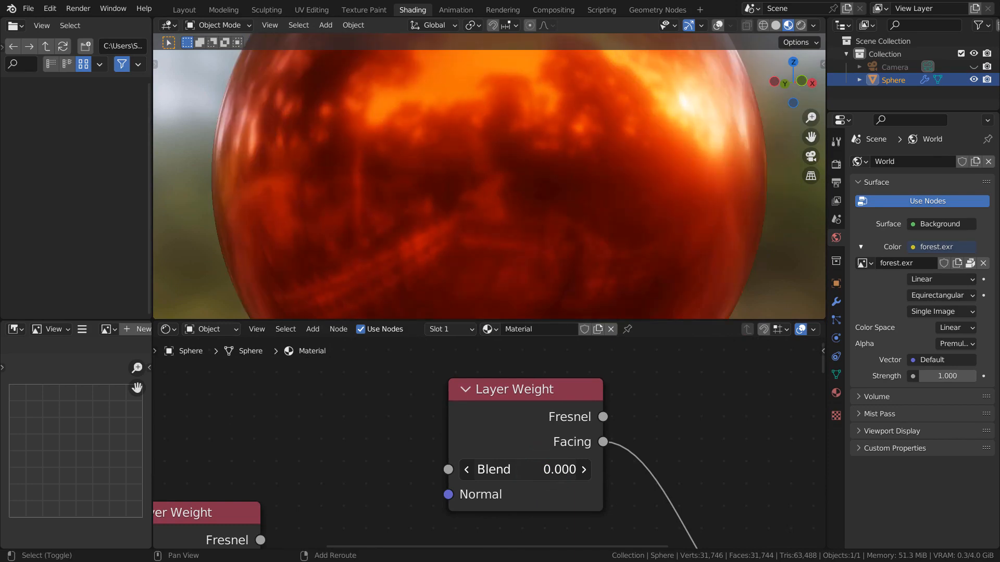
pyautogui.scroll(-4, 600, 269)
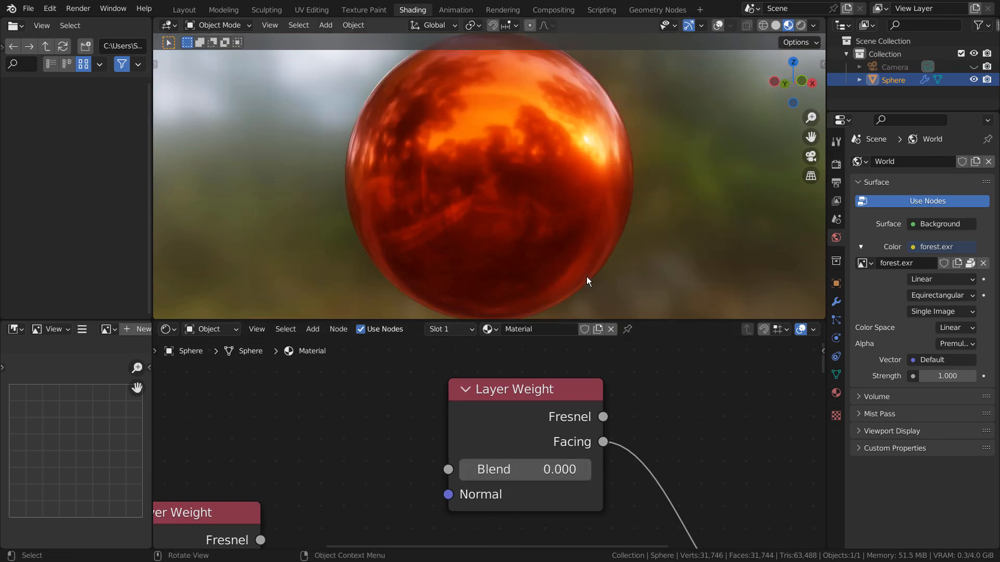
# Step: Set the Blend of the final Mix Shader's Layer Weight node to 0.630, and mute and unmute the node to compare
pyautogui.moveTo(517, 469)
pyautogui.mouseDown()
pyautogui.moveTo(584, 470)
pyautogui.moveTo(537, 469)
pyautogui.moveTo(582, 469)
pyautogui.moveTo(559, 470)
pyautogui.moveTo(533, 440)
pyautogui.mouseUp()
pyautogui.click(522, 395)
pyautogui.press('m')
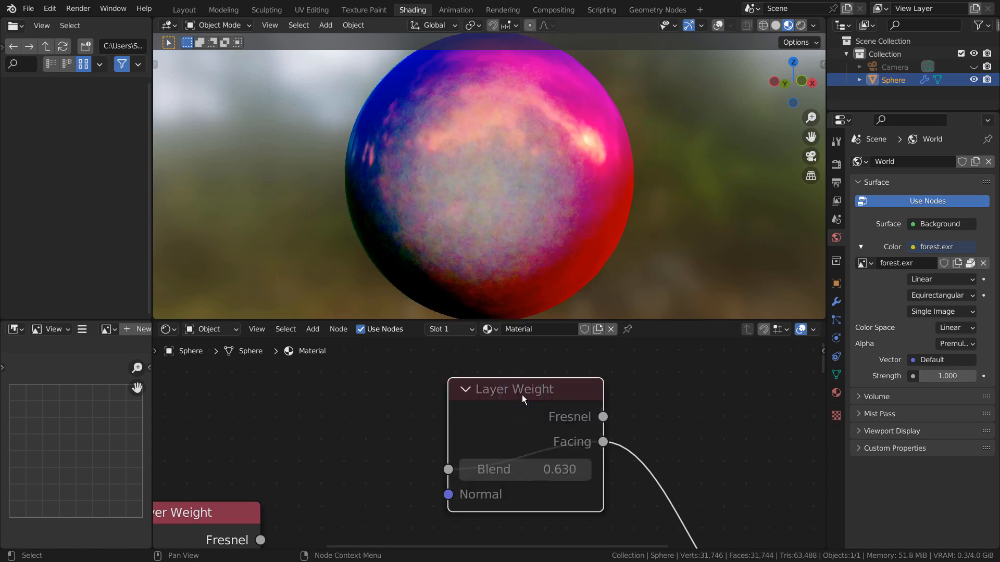
pyautogui.press('m')
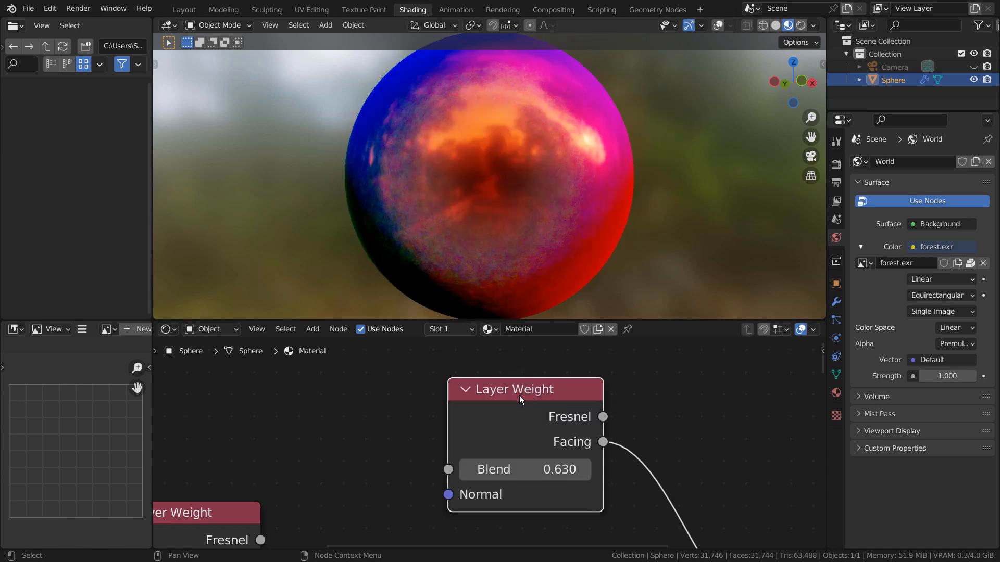
# Step: Try a Blend of 0.350 on the Layer Weight node feeding the first Mix Shader and inspect the sphere
pyautogui.moveTo(328, 460); pyautogui.dragTo(705, 310, button='middle')
pyautogui.moveTo(580, 448)
pyautogui.mouseDown()
pyautogui.moveTo(447, 449)
pyautogui.moveTo(656, 449)
pyautogui.moveTo(492, 449)
pyautogui.moveTo(521, 448)
pyautogui.mouseUp()
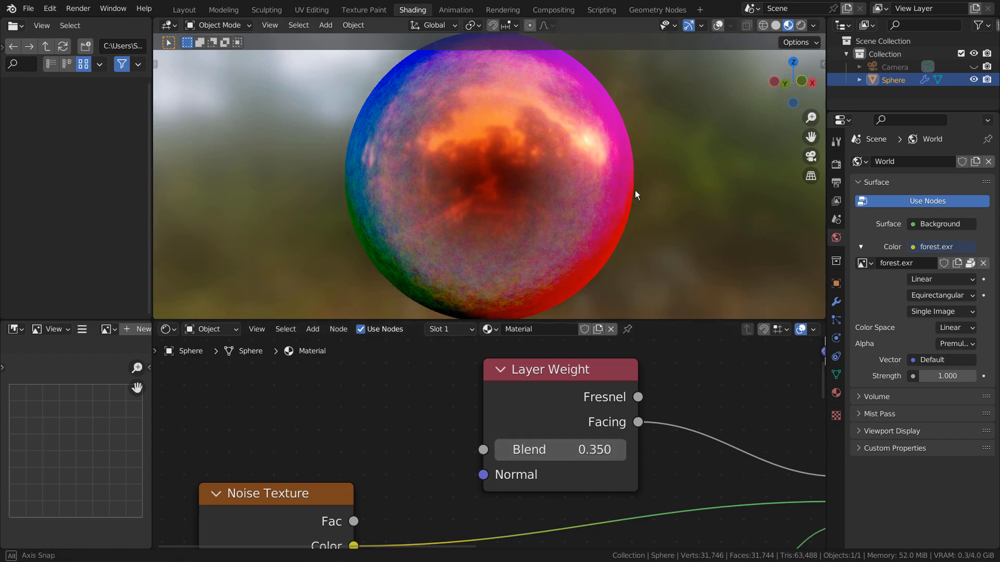
pyautogui.moveTo(635, 189)
pyautogui.mouseDown(button='middle')
pyautogui.moveTo(491, 216)
pyautogui.moveTo(306, 207)
pyautogui.moveTo(207, 182)
pyautogui.moveTo(206, 123)
pyautogui.moveTo(415, 120)
pyautogui.moveTo(622, 188)
pyautogui.moveTo(722, 193)
pyautogui.moveTo(591, 202)
pyautogui.mouseUp(button='middle')
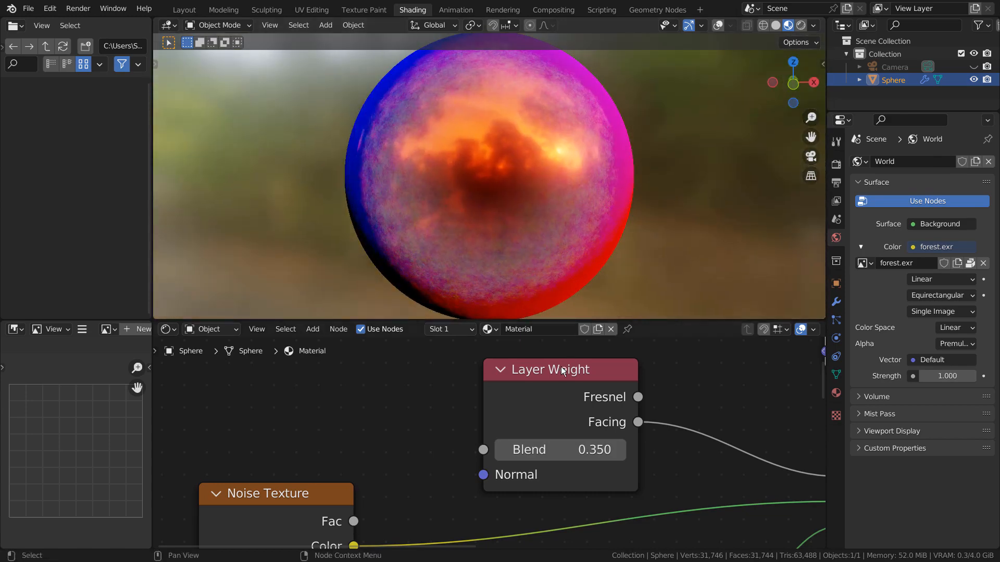
# Step: Undo the Blend change on the Layer Weight node above the Noise Texture
pyautogui.click(560, 370)
pyautogui.hotkey('ctrl', 'z')
pyautogui.hotkey('ctrl', 'z')
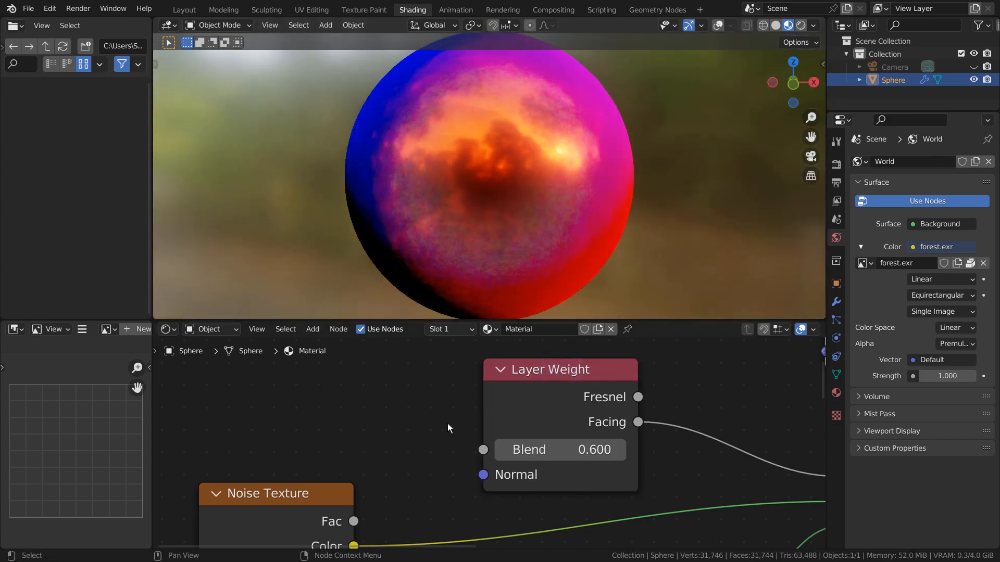
# Step: Try a light pinkish-purple Base Color on the Principled BSDF node and undo it
pyautogui.scroll(-2, 447, 423)
pyautogui.keyDown('shift'); pyautogui.moveTo(664, 442); pyautogui.dragTo(439, 358, button='middle'); pyautogui.keyUp('shift')
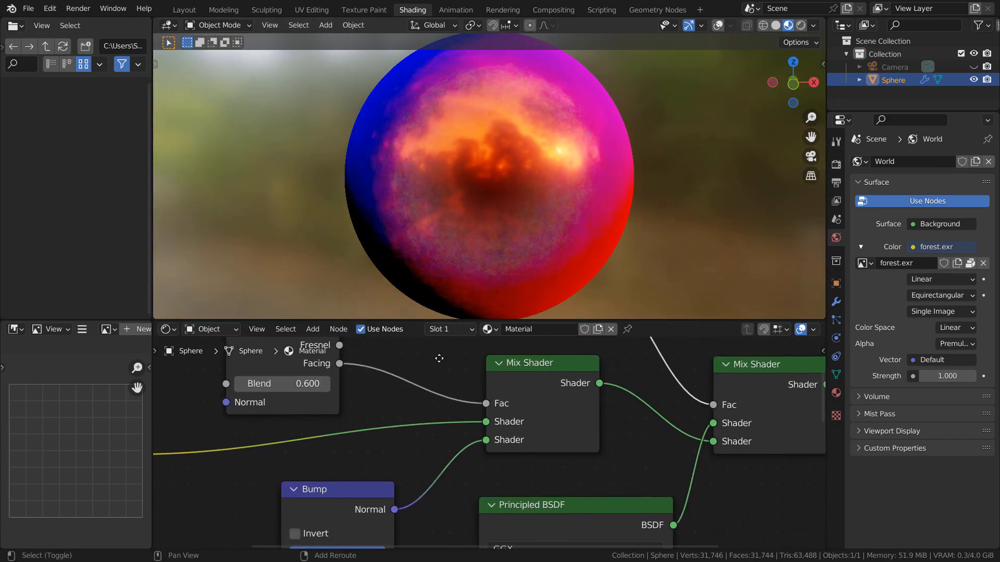
pyautogui.keyDown('shift'); pyautogui.moveTo(613, 422); pyautogui.dragTo(589, 318, button='middle'); pyautogui.keyUp('shift')
pyautogui.keyDown('shift'); pyautogui.moveTo(692, 458); pyautogui.dragTo(681, 369, button='middle'); pyautogui.keyUp('shift')
pyautogui.click(587, 388)
pyautogui.moveTo(557, 214); pyautogui.dragTo(609, 218)
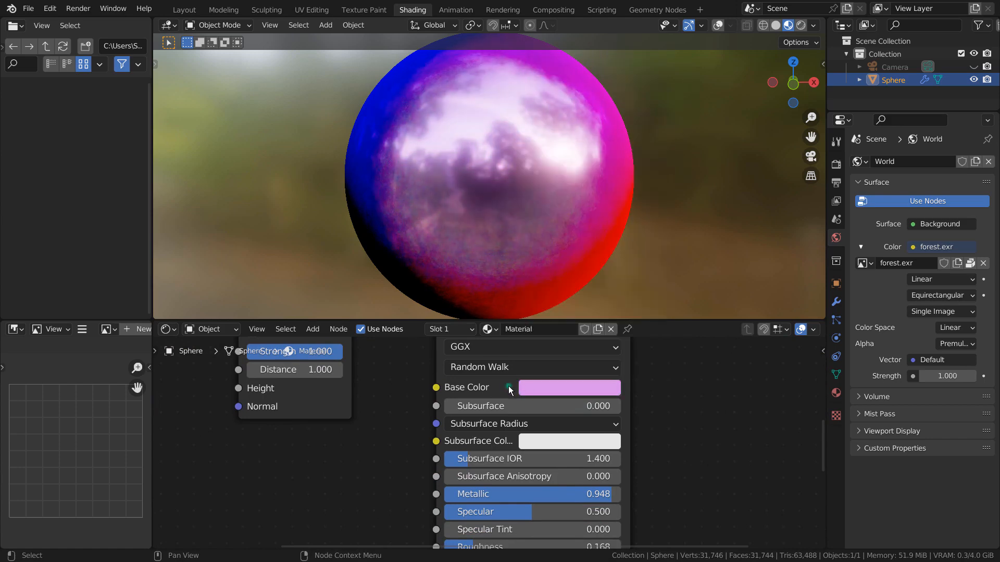
pyautogui.hotkey('ctrl', 'z')
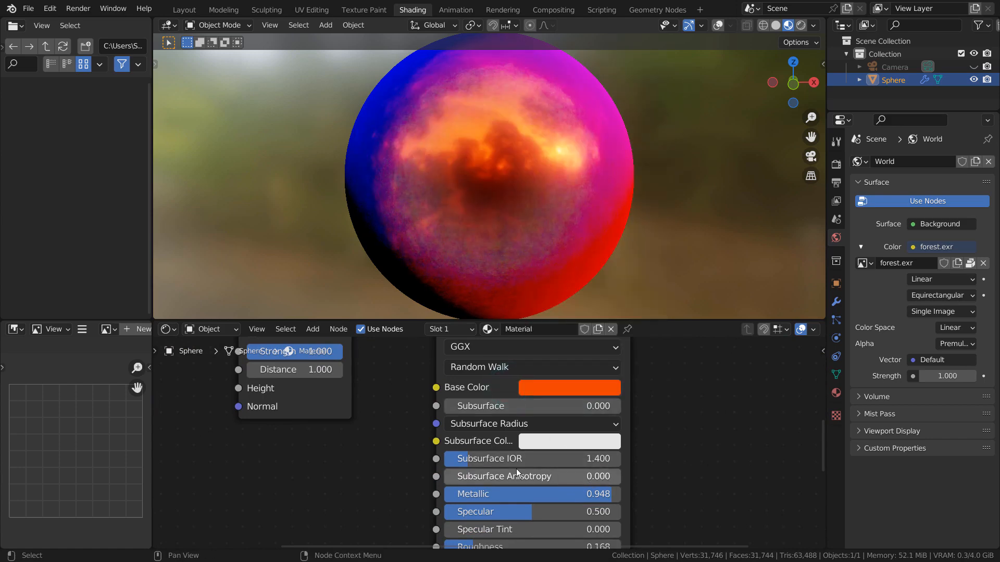
# Step: Set the Principled BSDF's Metallic to 0.959 and Roughness to 0.054
pyautogui.scroll(4, 517, 473)
pyautogui.moveTo(531, 492); pyautogui.dragTo(526, 403, button='middle')
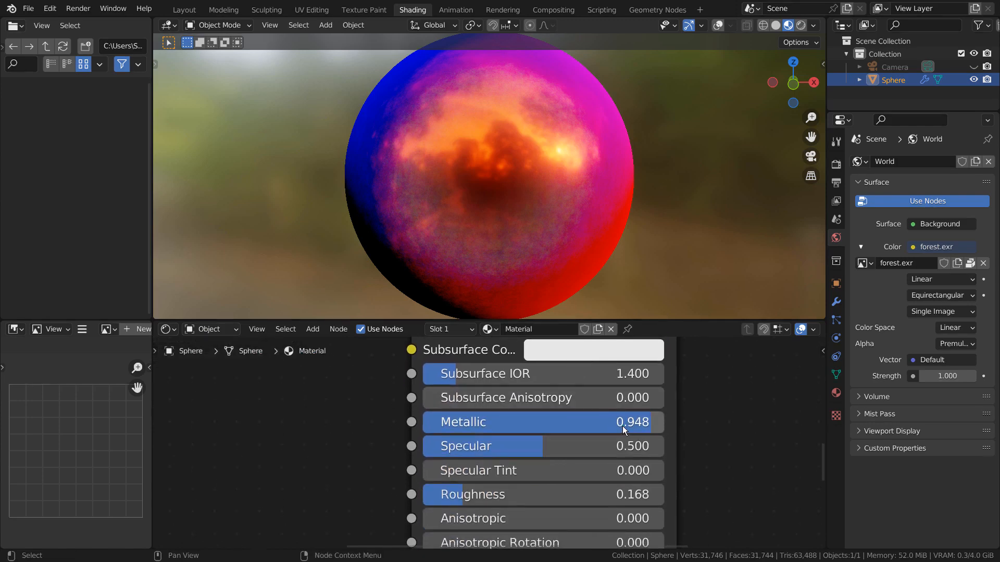
pyautogui.moveTo(623, 427); pyautogui.dragTo(654, 427)
pyautogui.moveTo(462, 495); pyautogui.dragTo(432, 495)
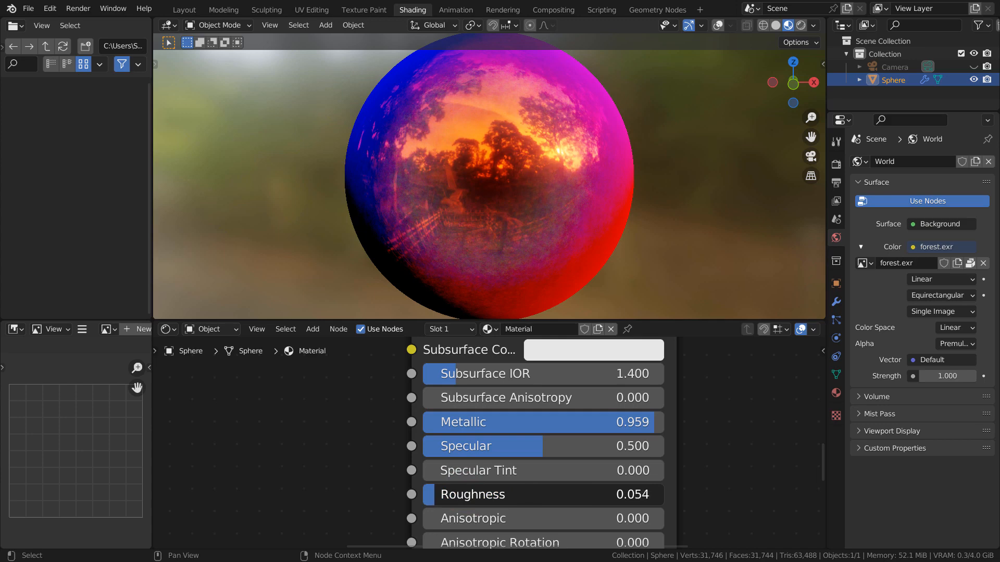
# Step: Try a Strength of 0.000 on the Bump node, then restore it to 1.000
pyautogui.scroll(-9, 738, 473)
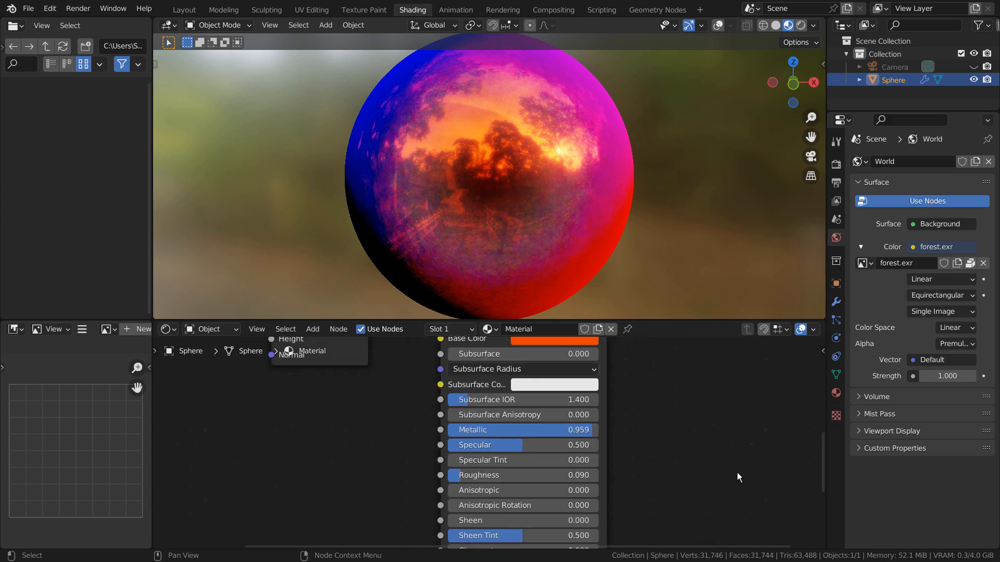
pyautogui.keyDown('shift'); pyautogui.moveTo(463, 427); pyautogui.dragTo(782, 362, button='middle'); pyautogui.keyUp('shift')
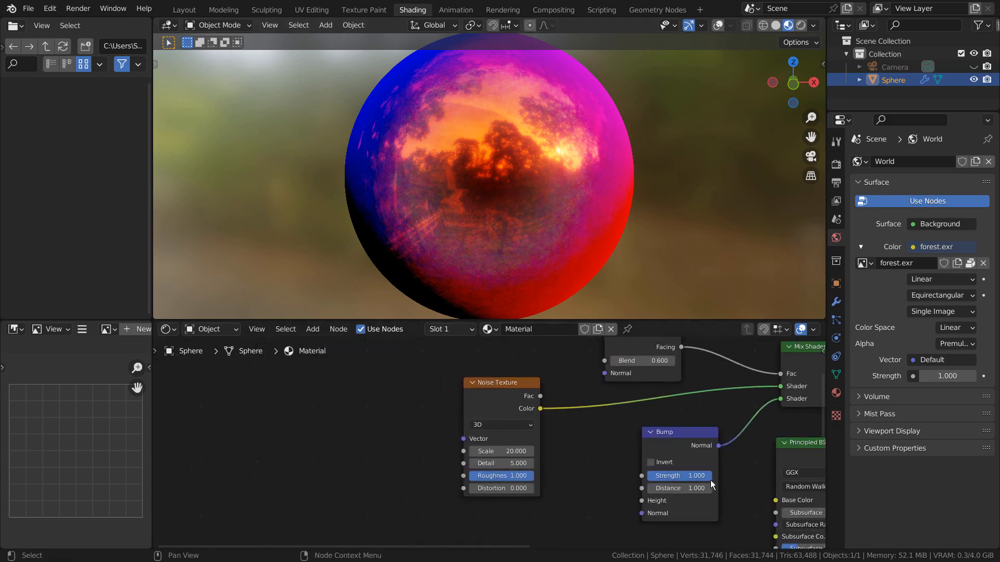
pyautogui.scroll(7, 708, 480)
pyautogui.keyDown('shift'); pyautogui.moveTo(728, 467); pyautogui.dragTo(498, 379, button='middle'); pyautogui.keyUp('shift')
pyautogui.scroll(6, 490, 442)
pyautogui.keyDown('shift'); pyautogui.moveTo(644, 369); pyautogui.dragTo(556, 450, button='middle'); pyautogui.keyUp('shift')
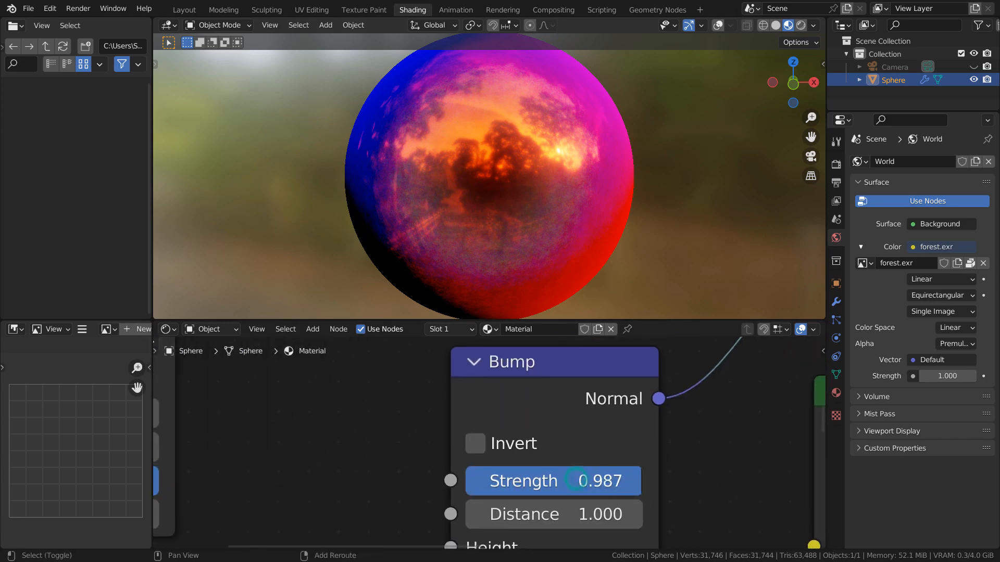
pyautogui.moveTo(576, 478); pyautogui.dragTo(395, 480)
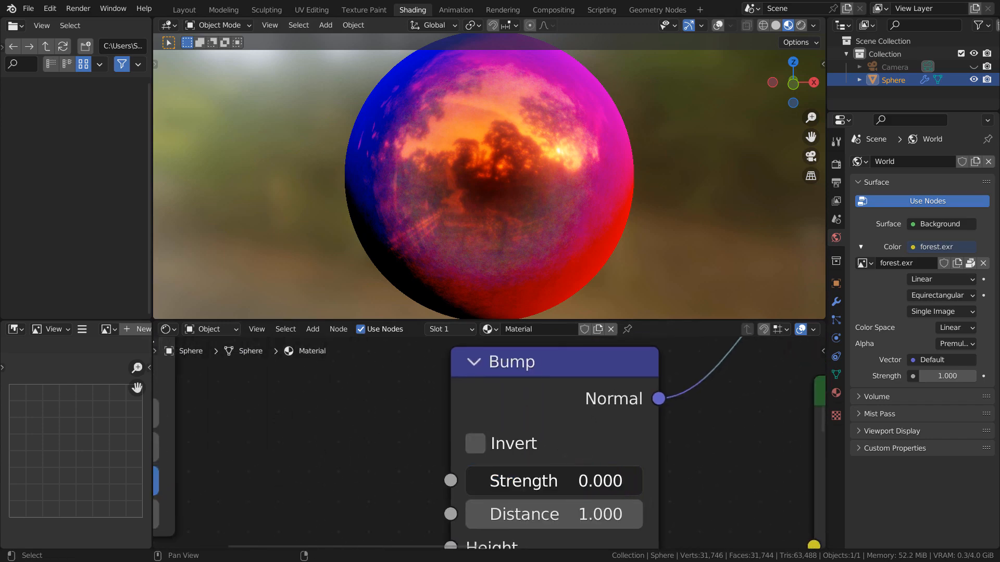
pyautogui.moveTo(466, 481); pyautogui.dragTo(642, 480)
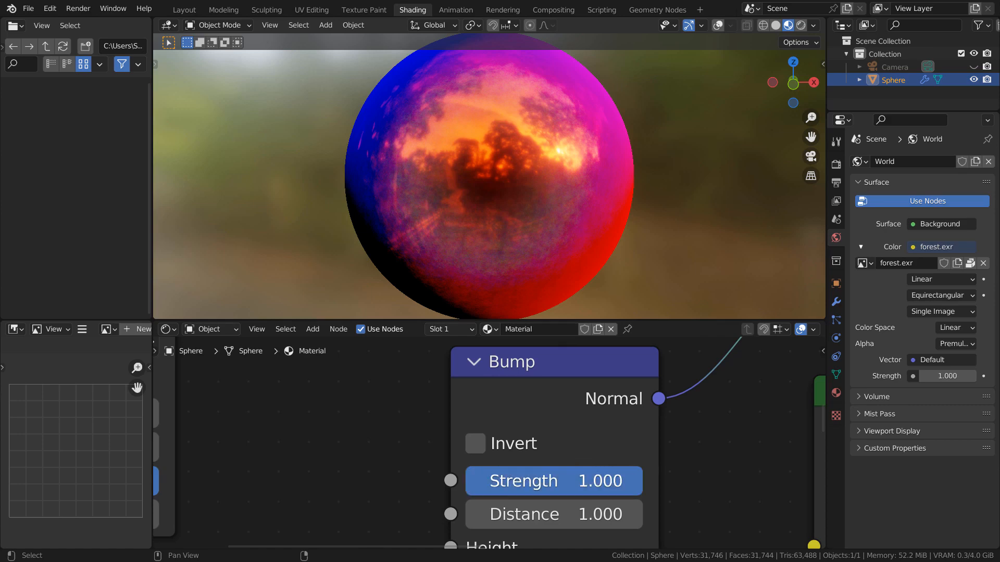
# Step: Mute the Bump node to compare the sphere without it, then unmute it
pyautogui.click(509, 445)
pyautogui.moveTo(510, 445)
pyautogui.mouseDown(button='middle')
pyautogui.moveTo(437, 433)
pyautogui.moveTo(503, 442)
pyautogui.mouseUp(button='middle')
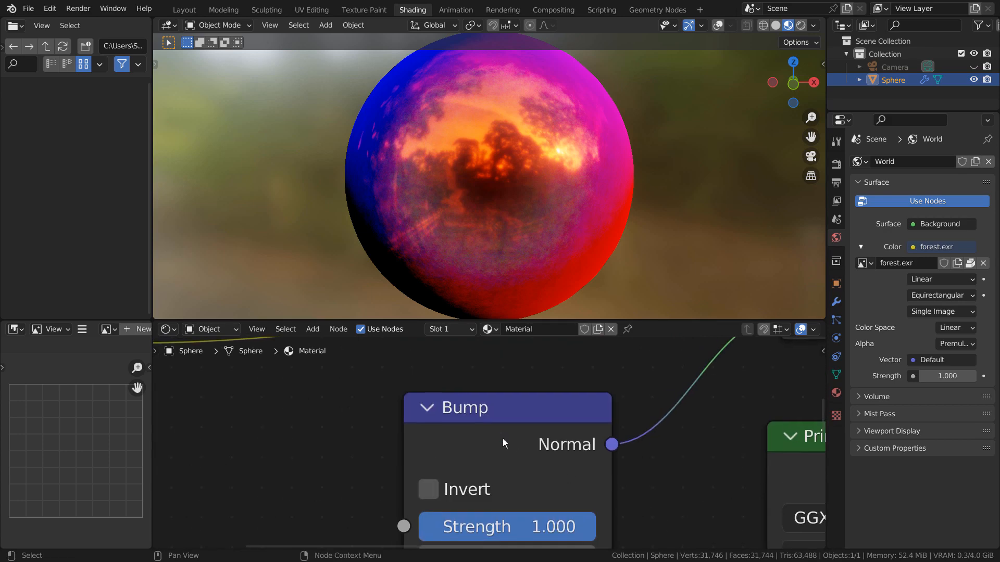
pyautogui.click(500, 436)
pyautogui.press('m')
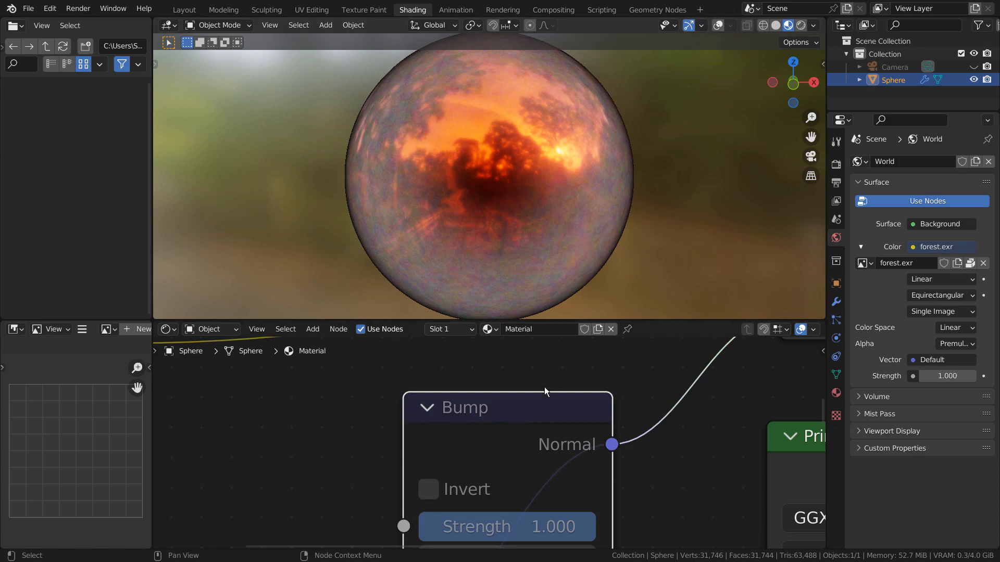
pyautogui.press('m')
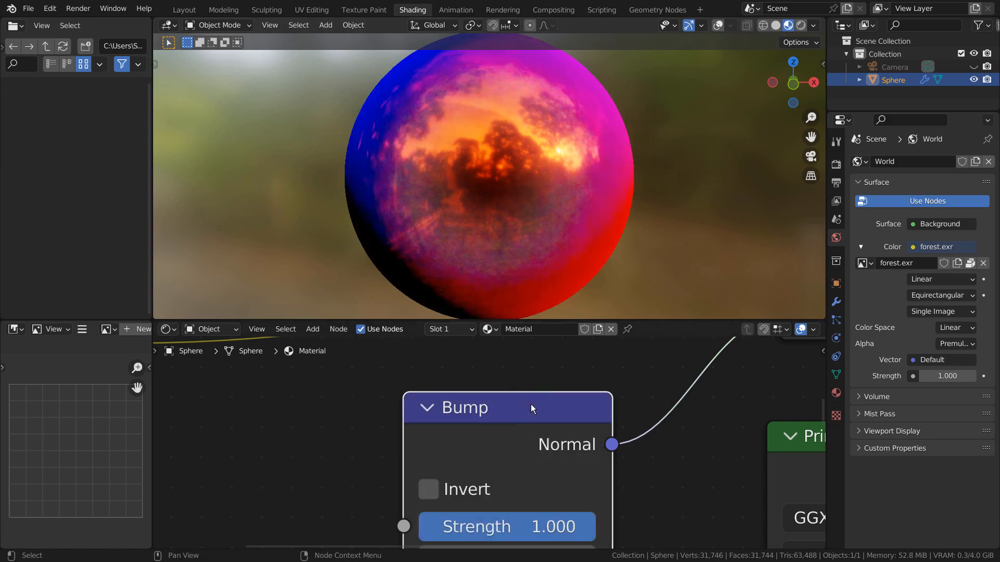
# Step: Try a different Scale and a Detail of 0.000 on the Noise Texture node, undoing each change
pyautogui.scroll(-8, 548, 401)
pyautogui.keyDown('shift'); pyautogui.moveTo(400, 415); pyautogui.dragTo(717, 422, button='middle'); pyautogui.keyUp('shift')
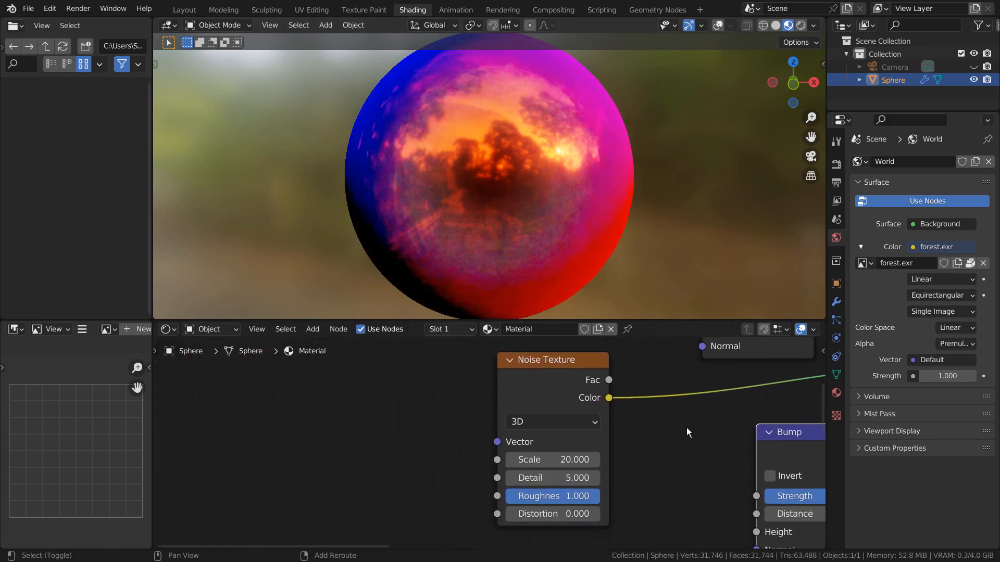
pyautogui.scroll(7, 653, 440)
pyautogui.moveTo(605, 474); pyautogui.dragTo(564, 475)
pyautogui.hotkey('ctrl', 'z')
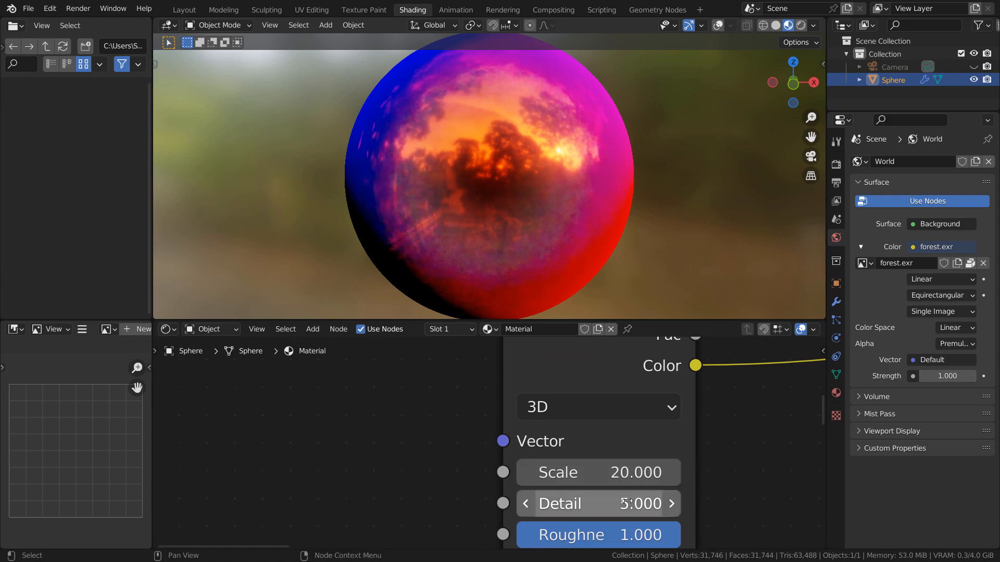
pyautogui.moveTo(621, 504); pyautogui.dragTo(595, 504)
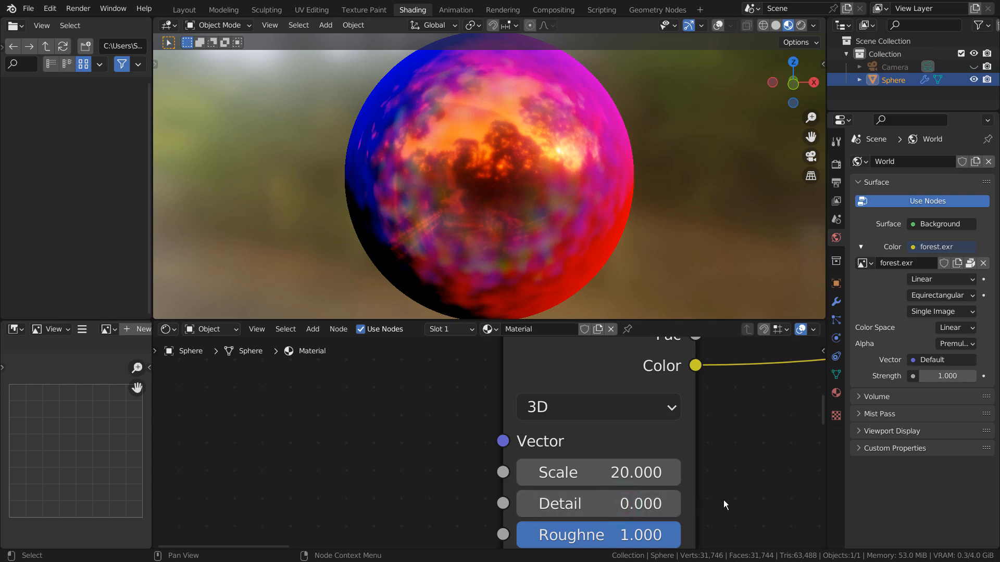
pyautogui.hotkey('ctrl', 'z')
# Step: Try adjusting the Noise Texture's Roughness and Distortion, and undo the Distortion change
pyautogui.keyDown('shift'); pyautogui.moveTo(723, 498); pyautogui.dragTo(645, 410, button='middle'); pyautogui.keyUp('shift')
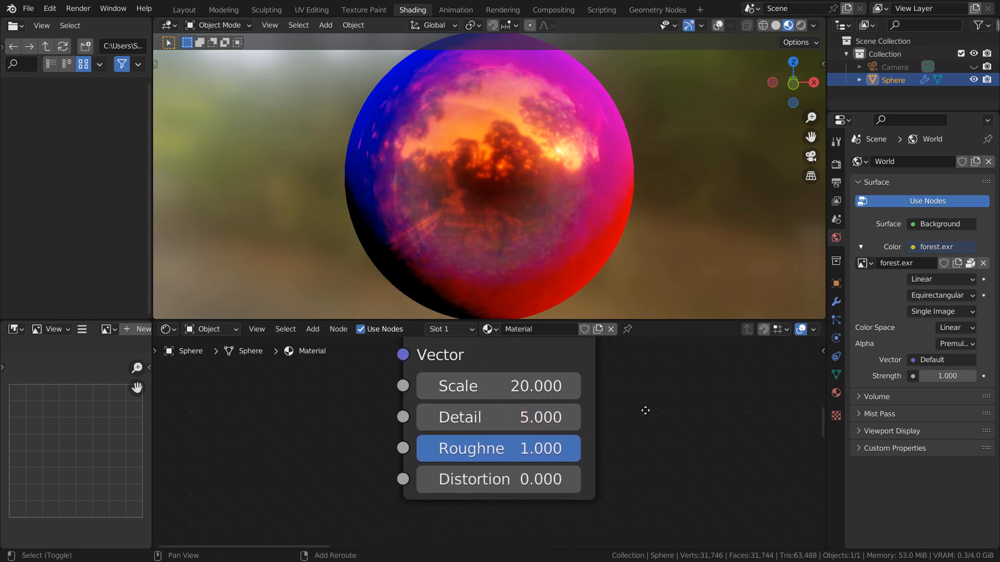
pyautogui.moveTo(542, 448); pyautogui.dragTo(577, 447)
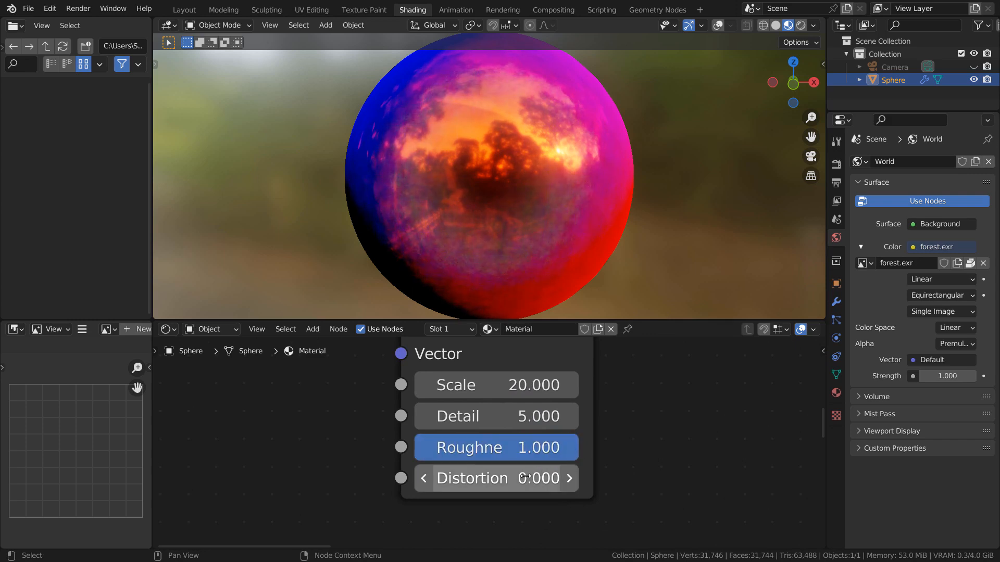
pyautogui.moveTo(516, 479); pyautogui.dragTo(419, 479)
pyautogui.hotkey('ctrl', 'z')
# Step: Switch to the Layout workspace and deselect the sphere
pyautogui.scroll(-10, 750, 426)
pyautogui.keyDown('shift'); pyautogui.moveTo(744, 396); pyautogui.dragTo(459, 488, button='middle'); pyautogui.keyUp('shift')
pyautogui.click(179, 9)
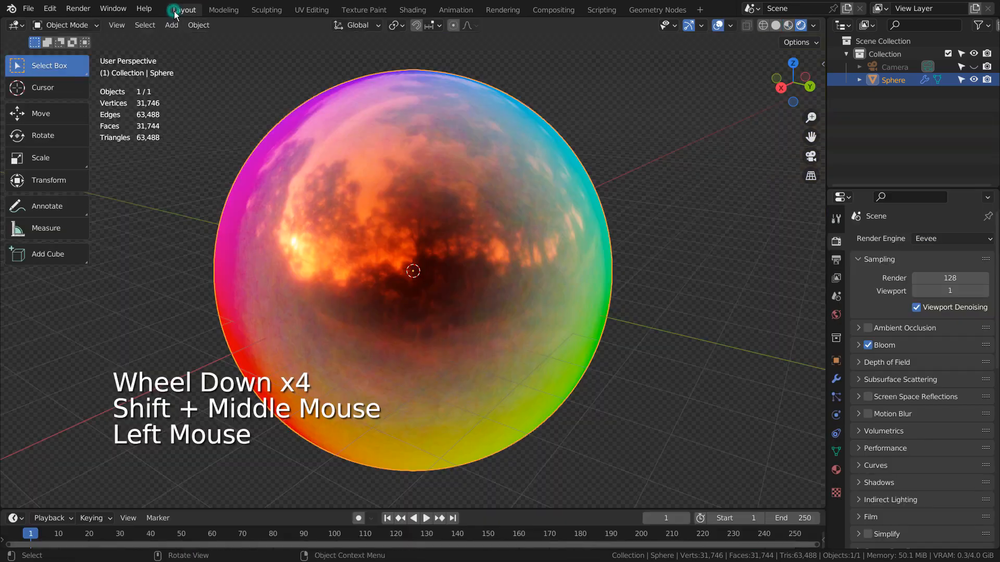
pyautogui.click(687, 321)
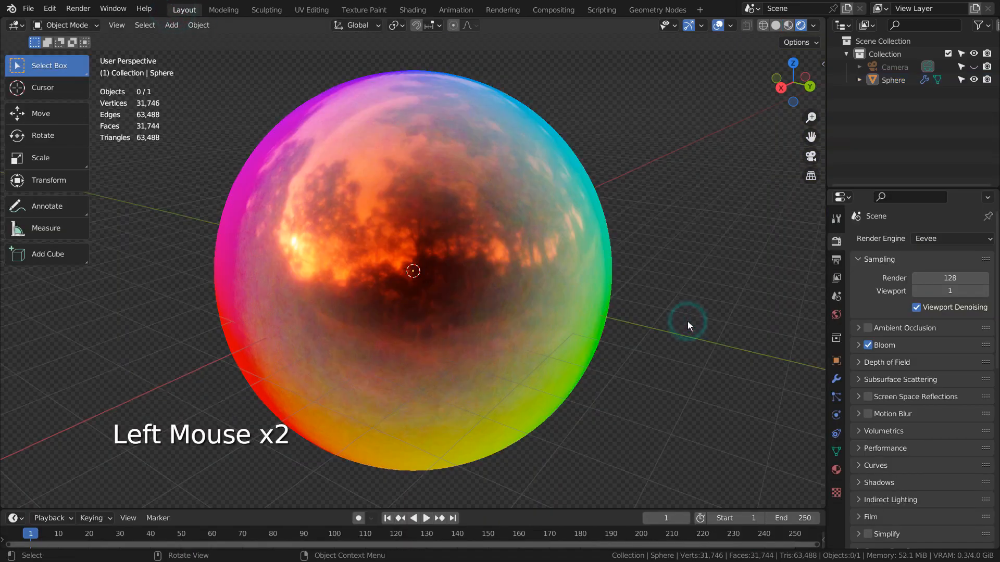
# Step: Hide the viewport overlays and the toolbar to show the rendered sphere unobstructed
pyautogui.scroll(-3, 688, 321)
pyautogui.scroll(3, 688, 321)
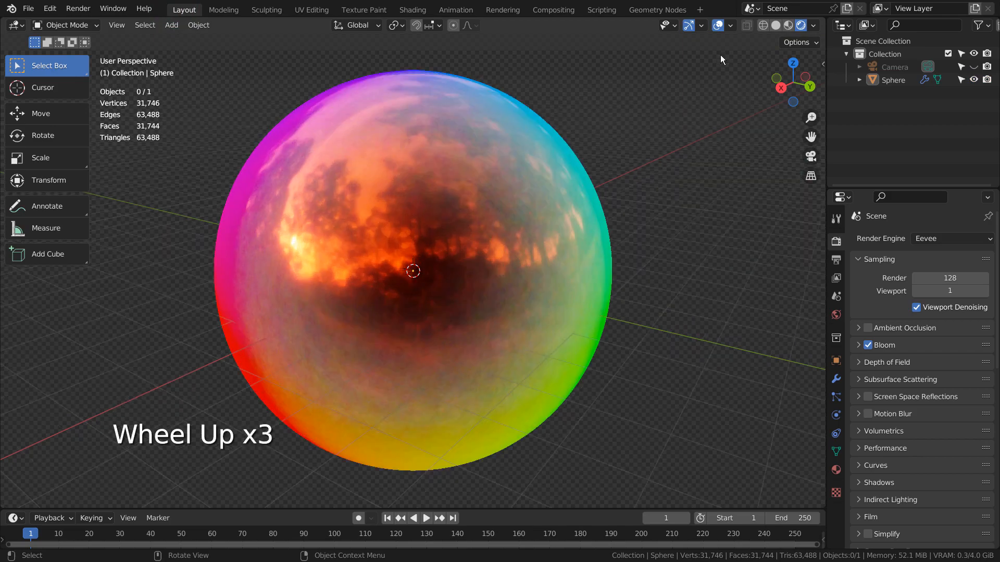
pyautogui.click(718, 25)
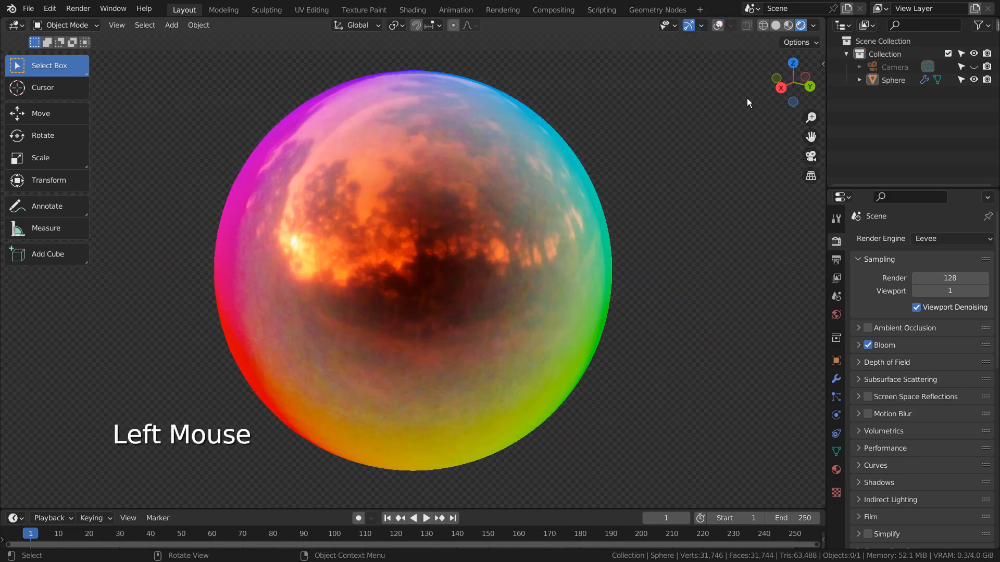
pyautogui.press('t')
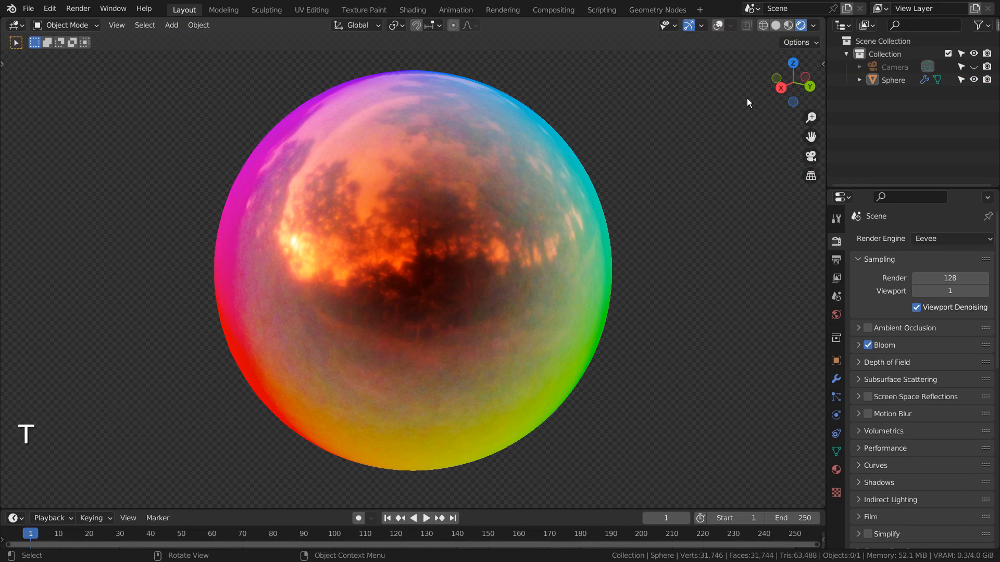